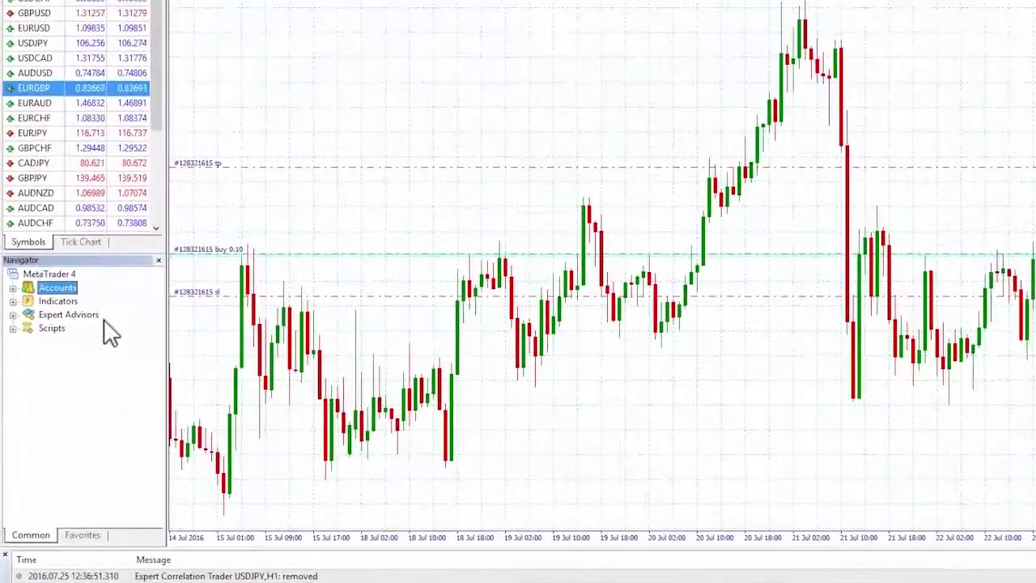
Attach Correlation Trader to the USDJPY chart so it compares USDCHF with GBPUSD.
double_click(98, 317)
left_click(100, 330)
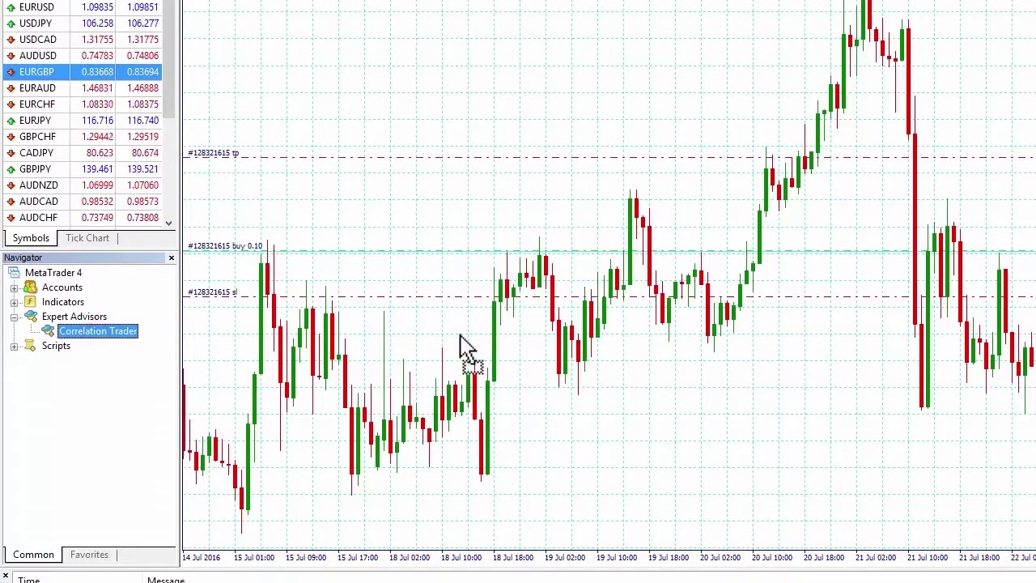
left_click_drag(96, 332, 458, 351)
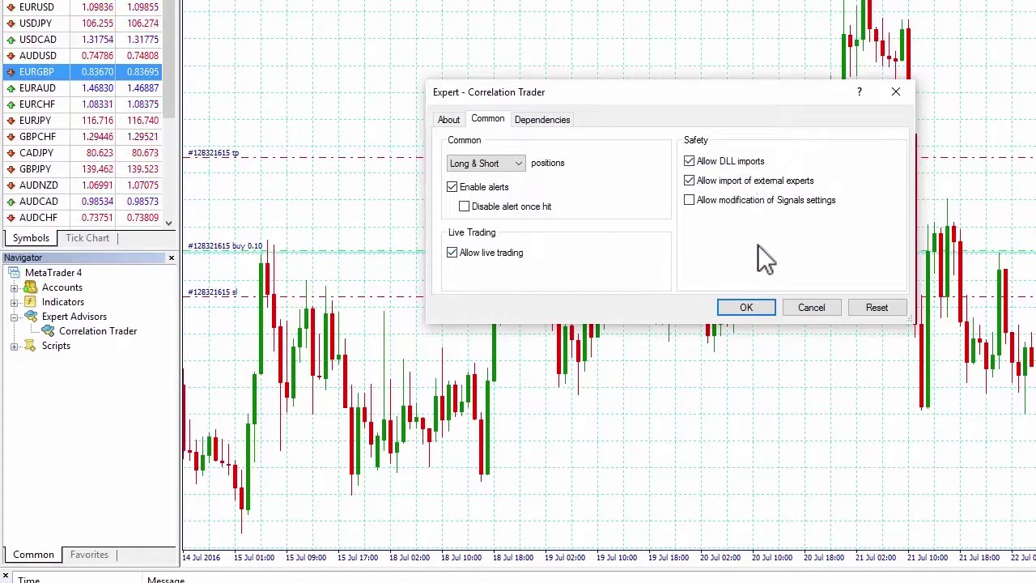
left_click(757, 309)
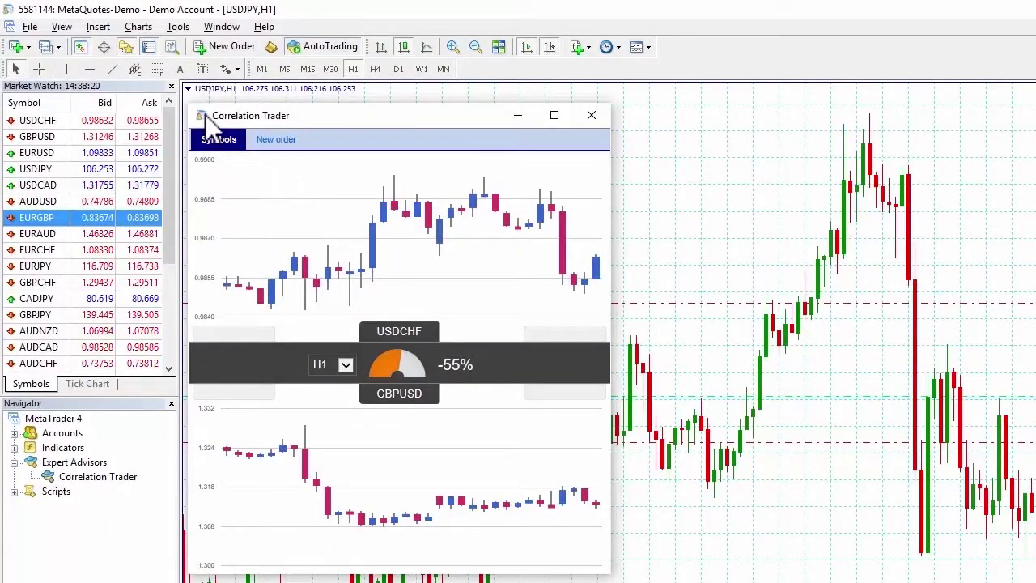
Pin the Correlation Trader window in place and shrink it slightly.
left_click(201, 116)
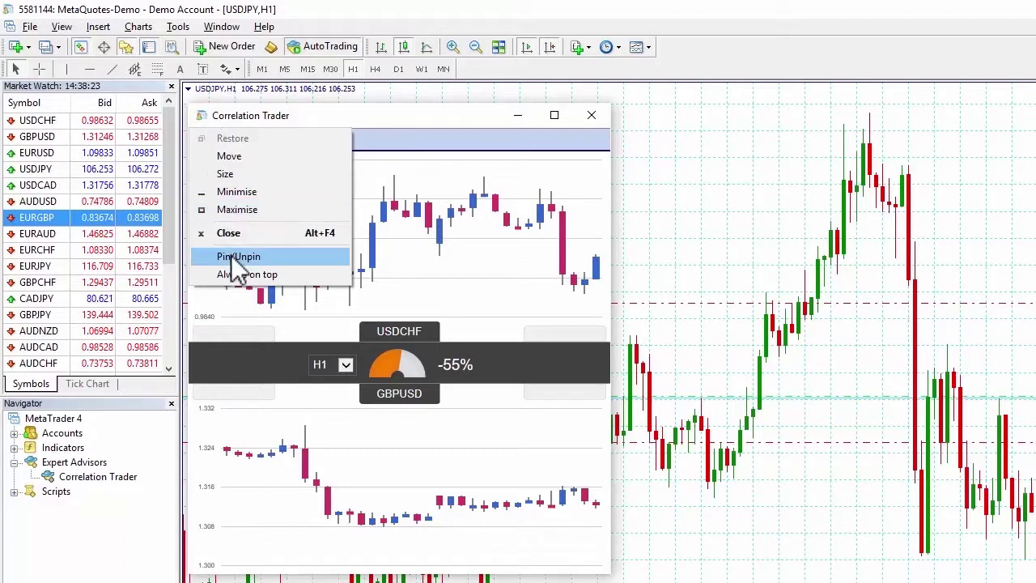
left_click(271, 115)
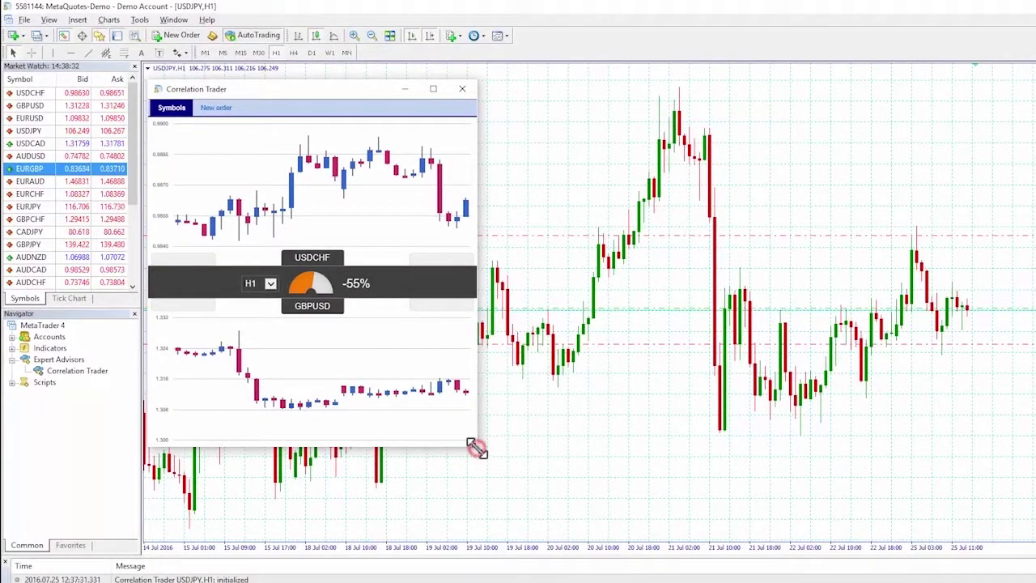
mouse_move(476, 445)
left_mouse_down()
mouse_move(622, 528)
mouse_move(607, 502)
mouse_move(465, 423)
mouse_move(459, 429)
left_mouse_up()
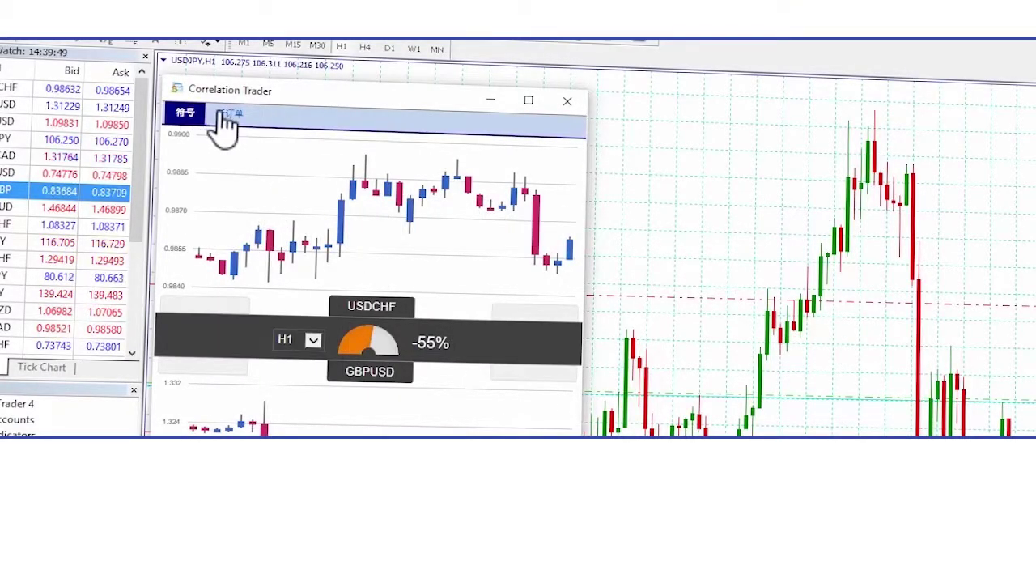
Show the 新订单 (New order) page in the Chinese Correlation Trader panel.
left_click(228, 116)
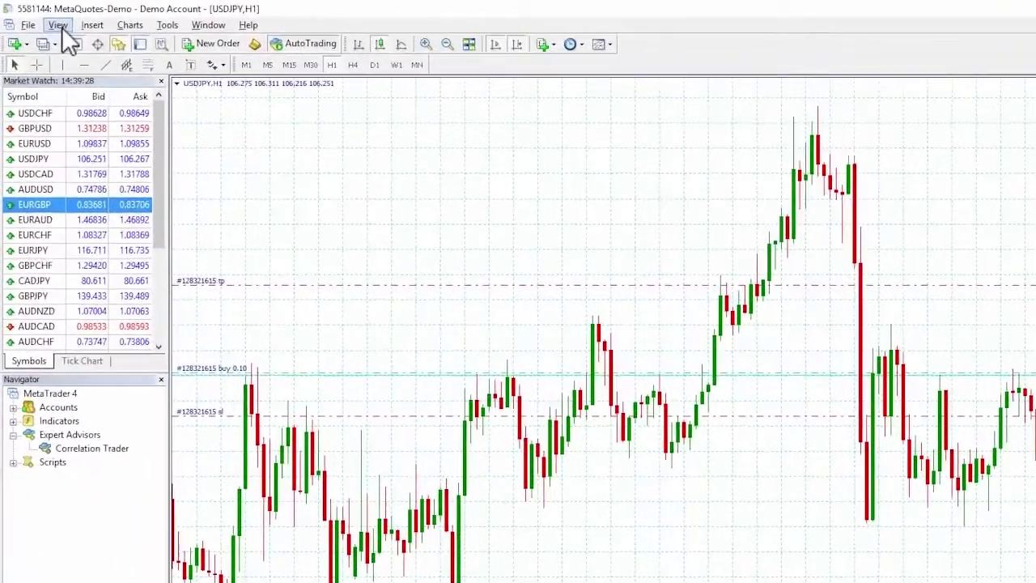
Set the interface language to Chinese (Simplified), postponing the restart.
left_click(61, 30)
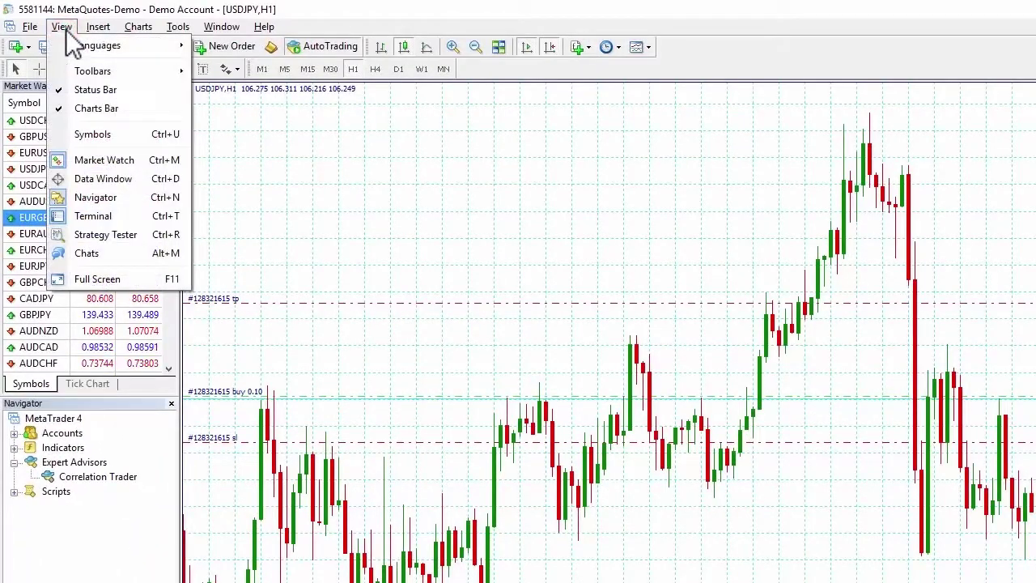
mouse_move(97, 45)
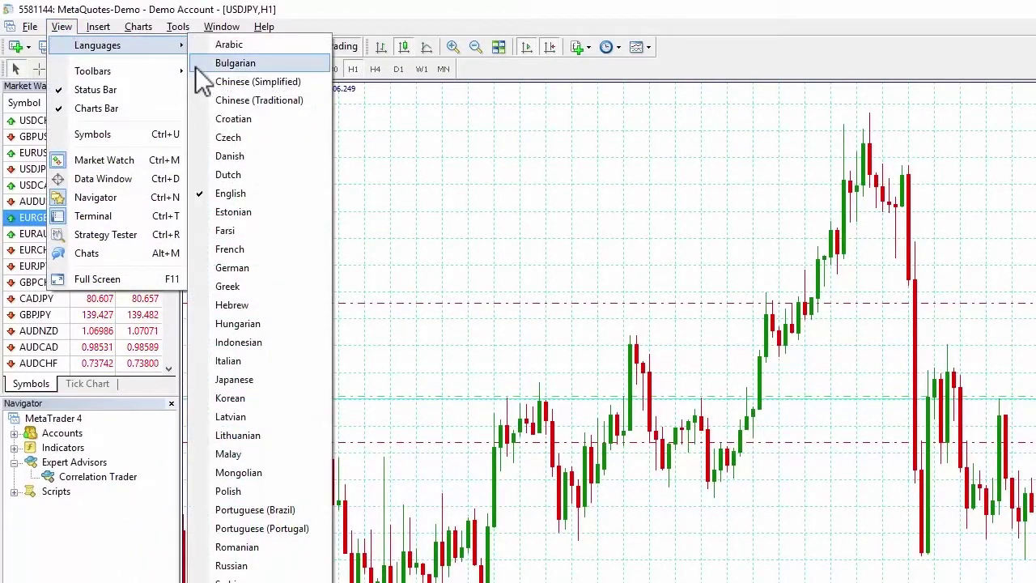
left_click(206, 82)
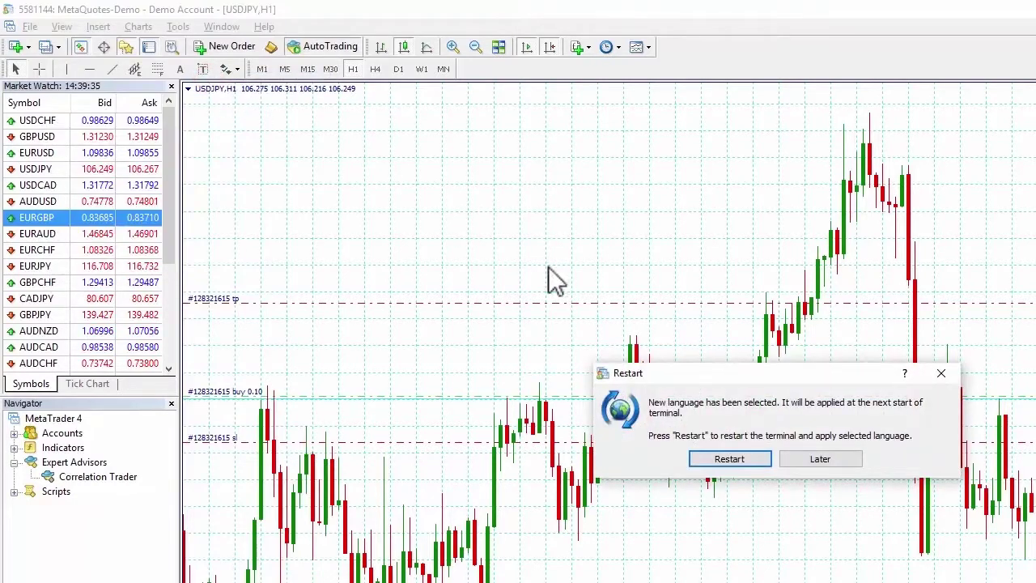
left_click(795, 460)
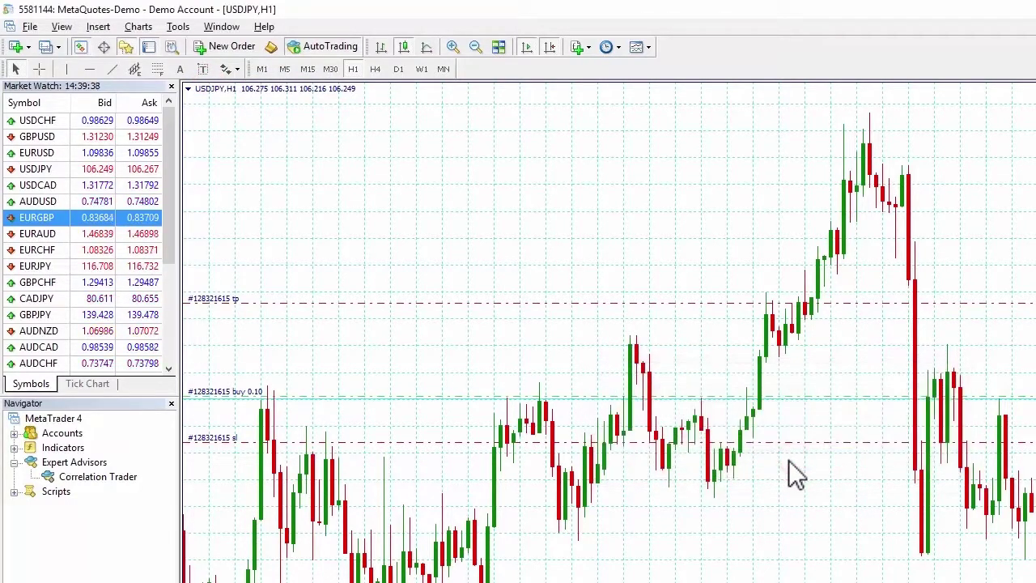
Reattach Correlation Trader to the chart, now comparing EURUSD with EURJPY on H4.
left_click(132, 476)
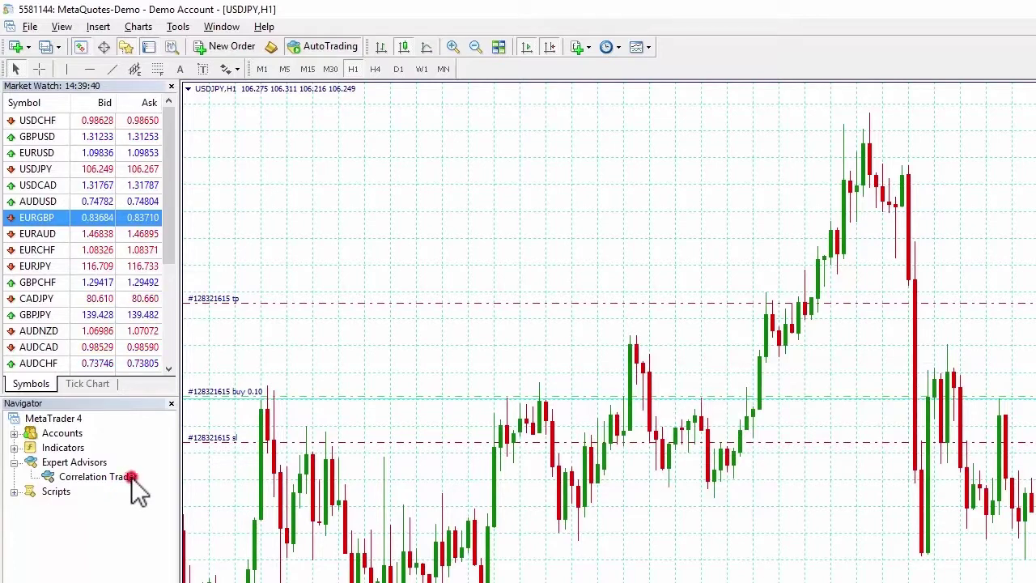
left_click_drag(134, 479, 429, 370)
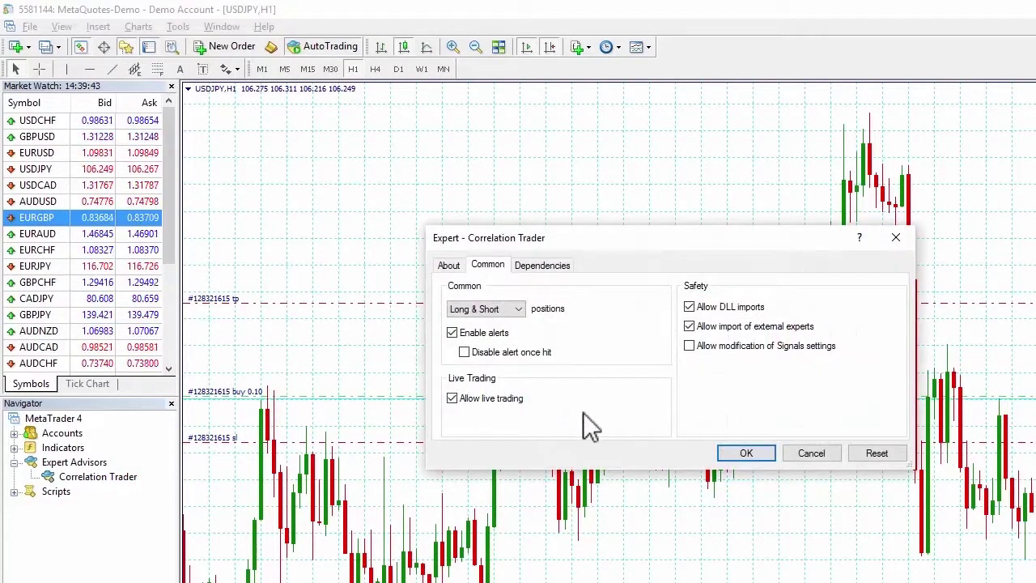
left_click(731, 455)
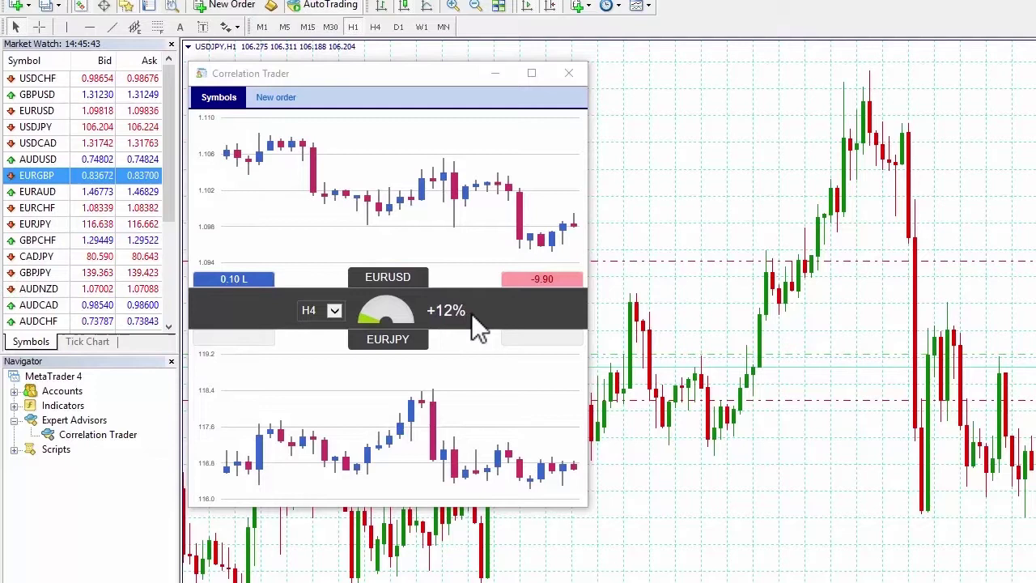
Change Correlation Trader's second market from EURJPY to USDCHF.
left_click(411, 340)
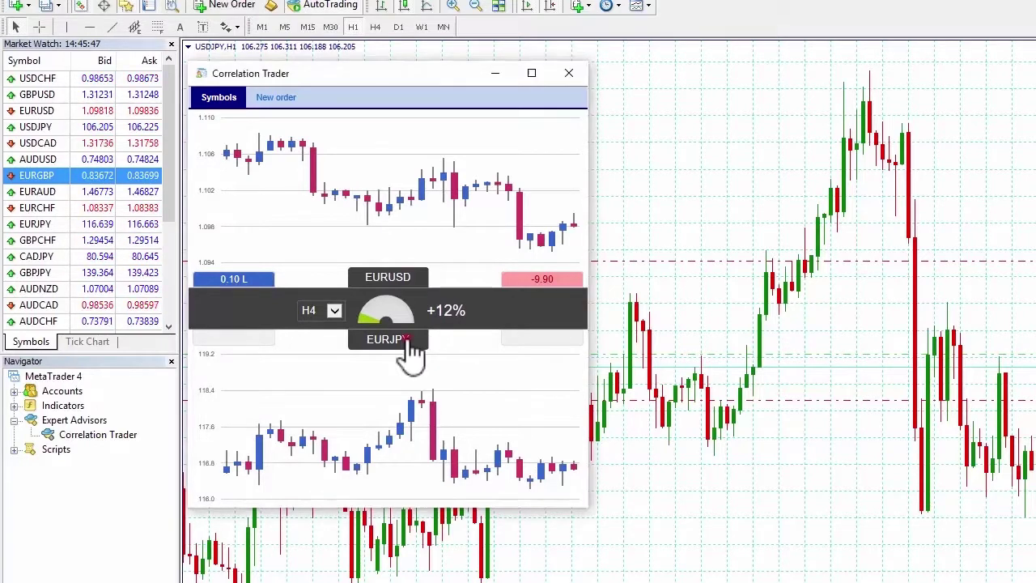
type("usdc")
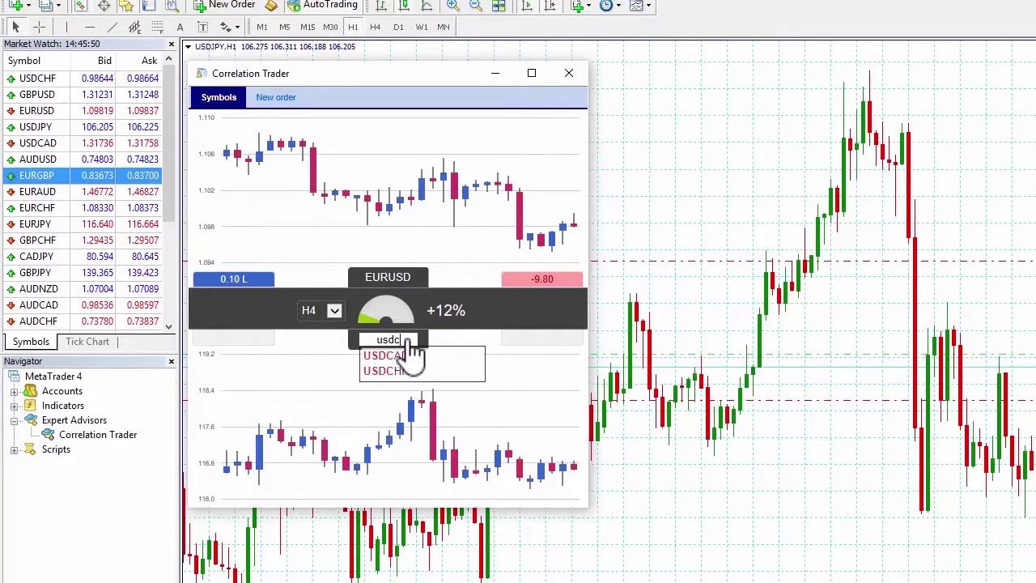
type("hf")
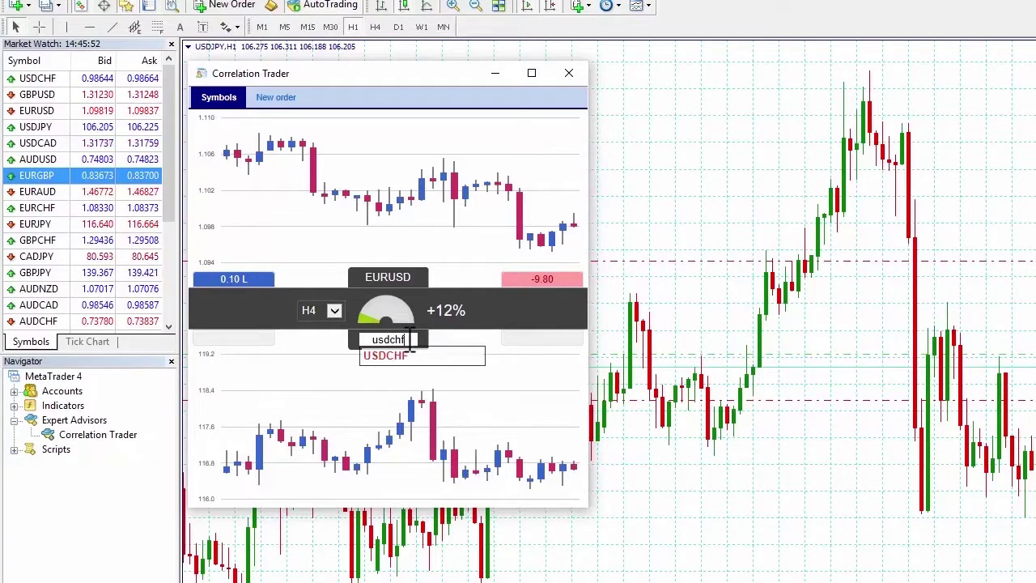
key("Return")
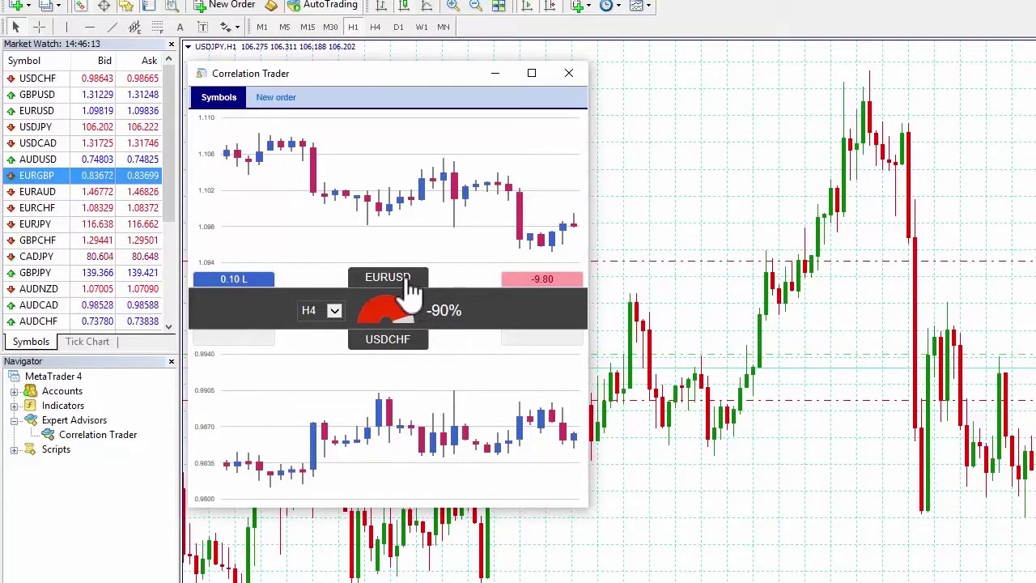
Switch the first market from EURUSD to AUDUSD and the comparison timeframe to H2.
left_click(409, 283)
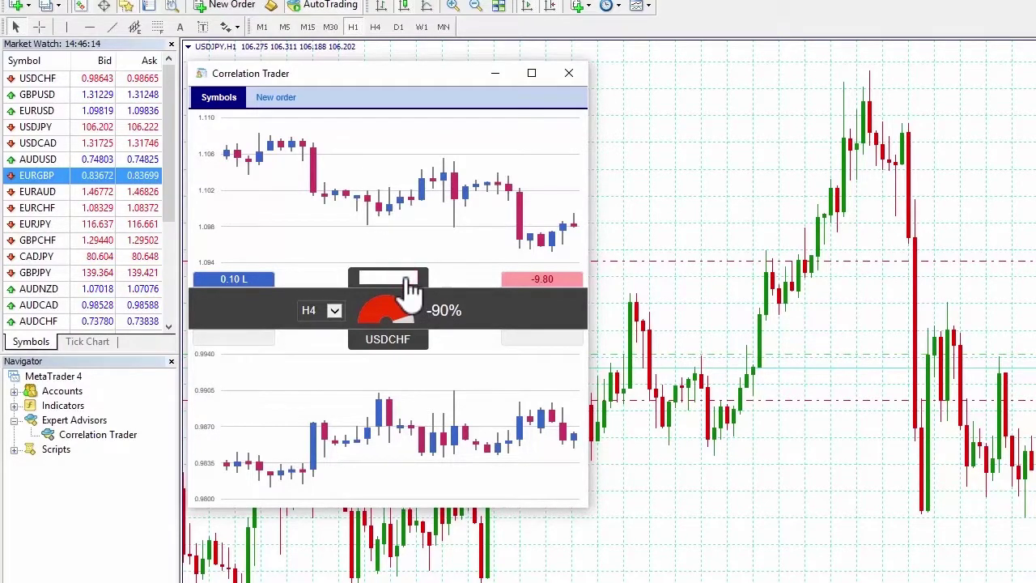
type("au")
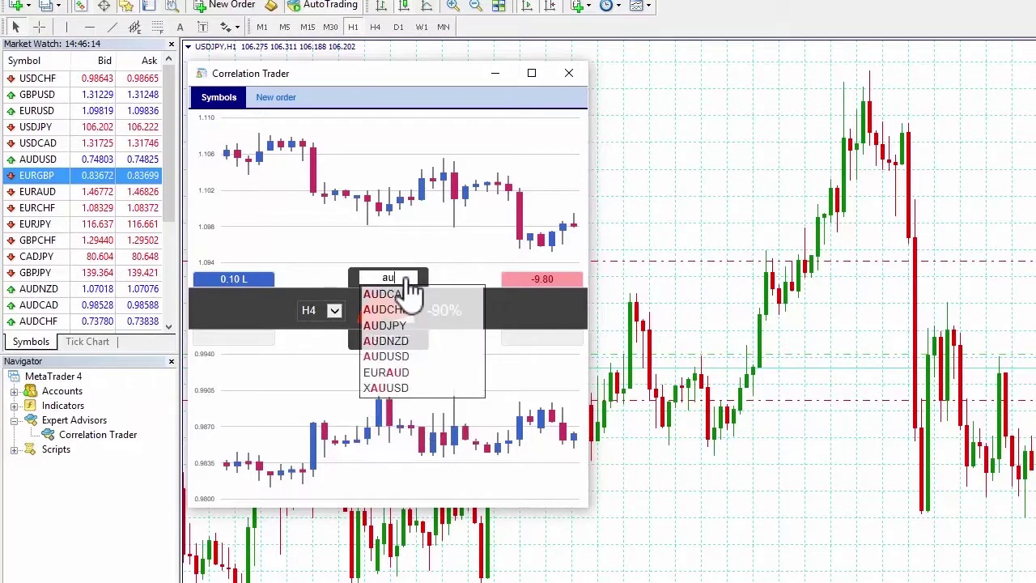
type("d")
left_click(413, 357)
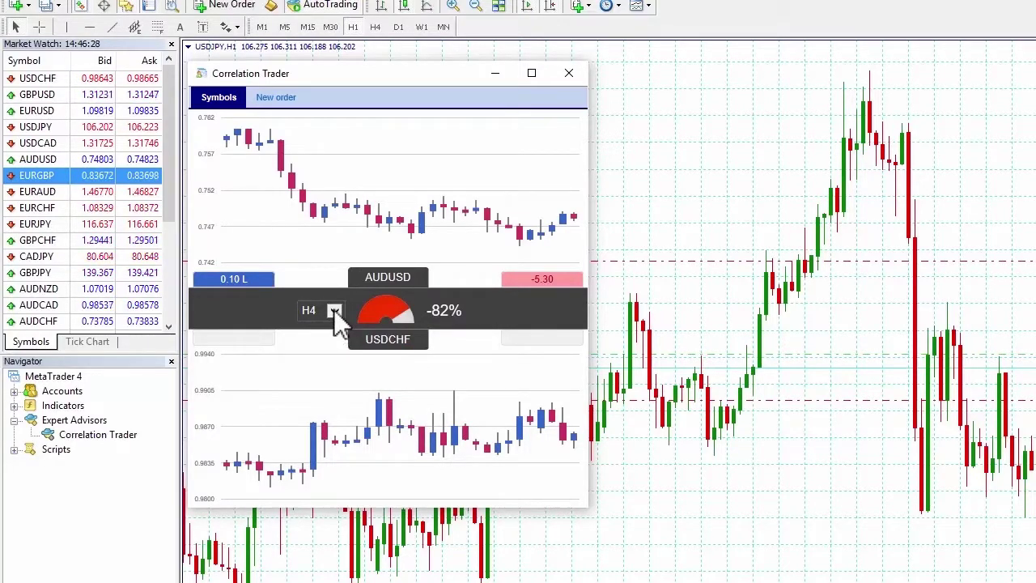
left_click(333, 311)
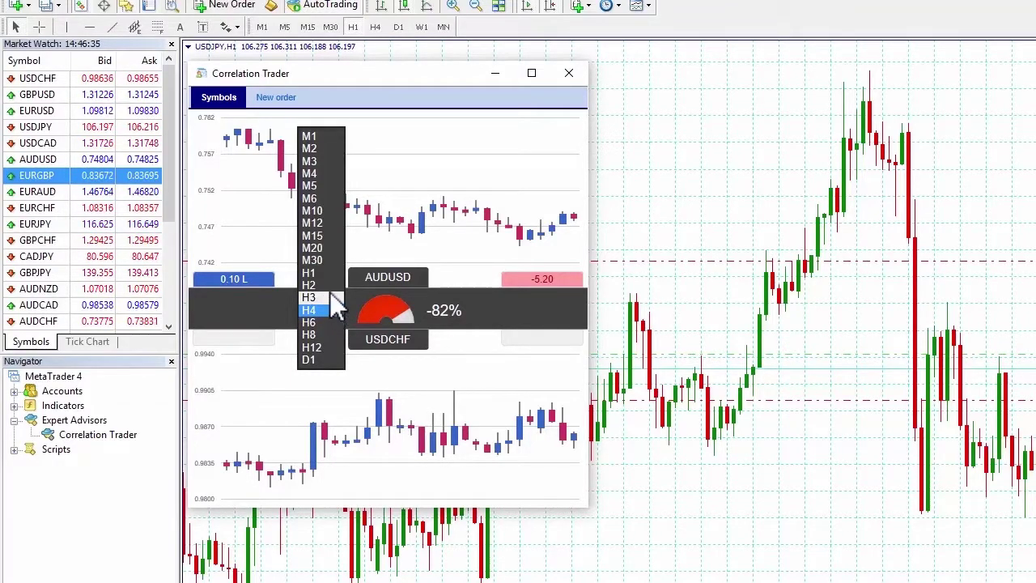
left_click(309, 286)
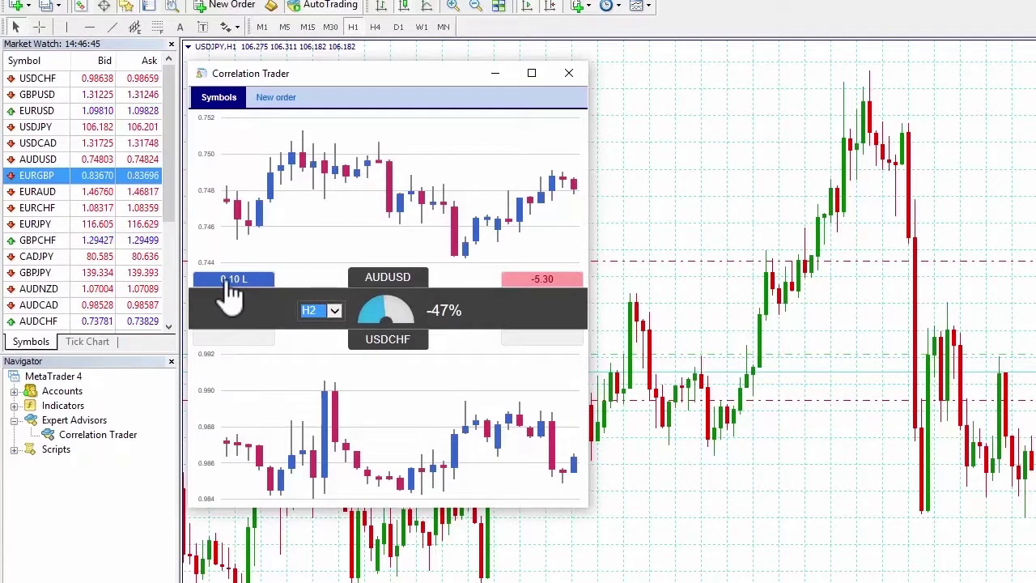
Show Correlation Trader's New order page for the open 0.10-lot AUDUSD position.
left_click(533, 288)
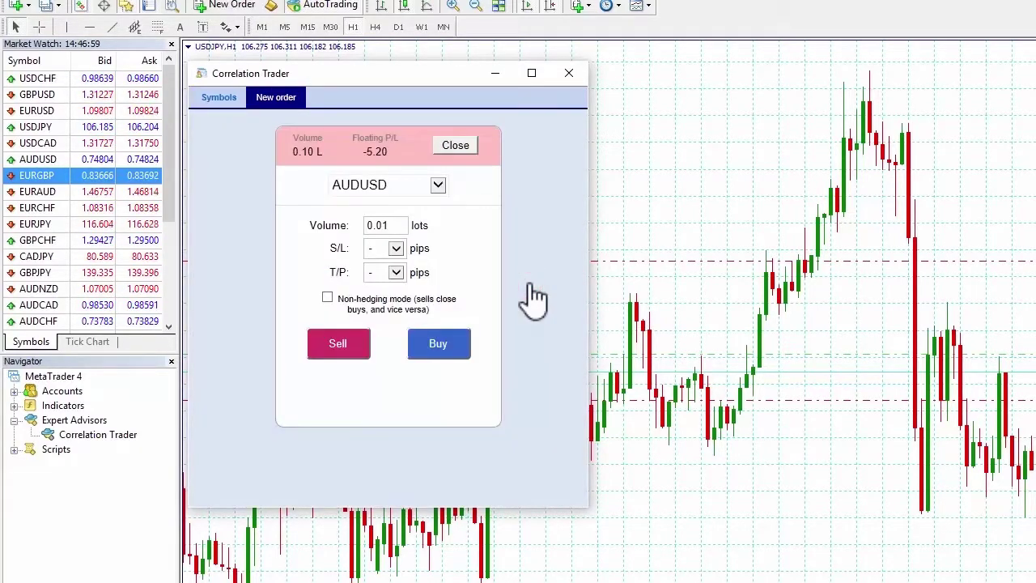